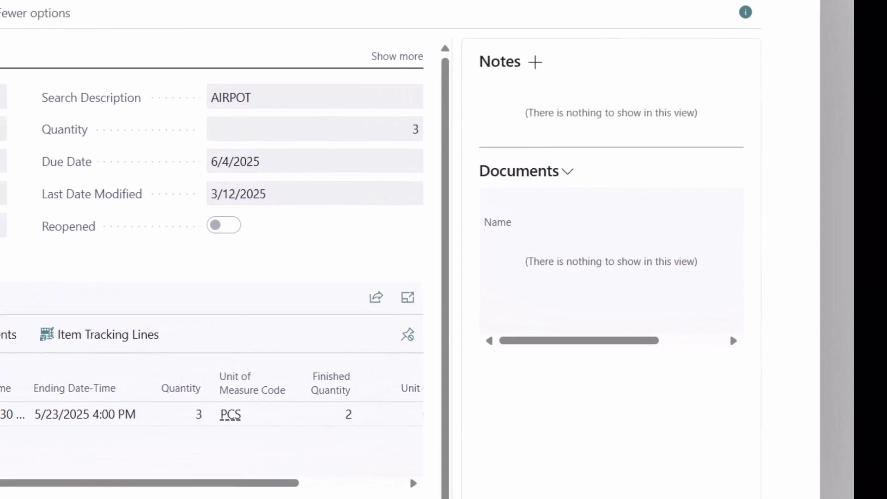
{"action": "left_click", "coordinate": [110, 102]}
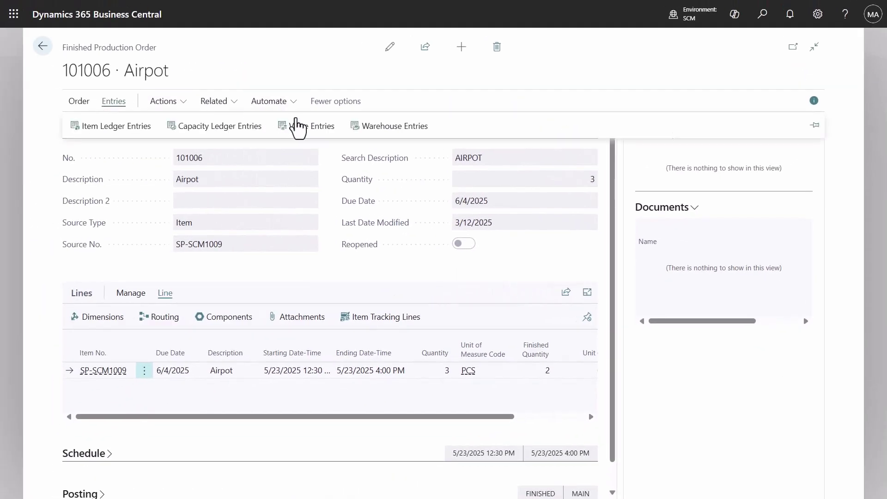
{"action": "left_click", "coordinate": [308, 131]}
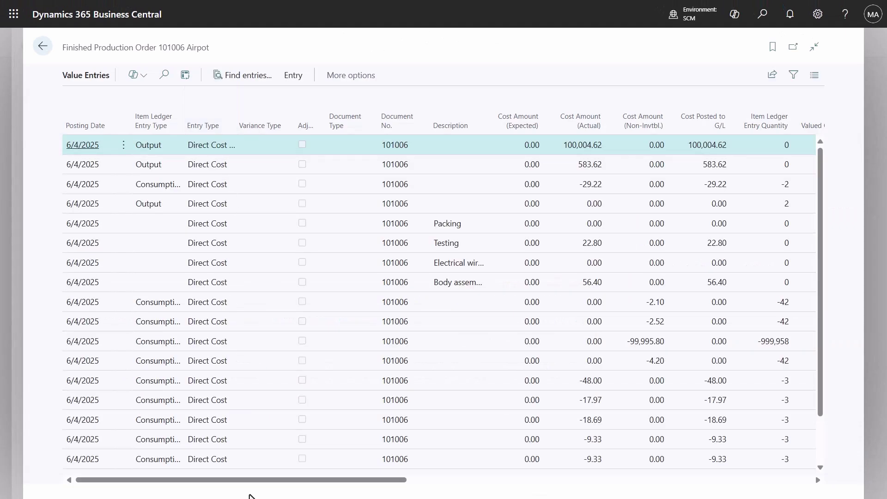
{"action": "left_click_drag", "start_coordinate": [268, 485], "coordinate": [360, 485]}
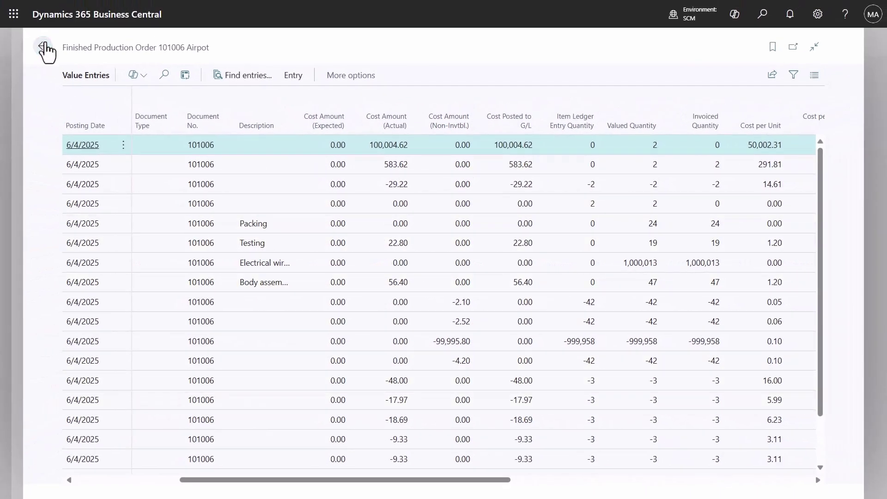
{"action": "left_click", "coordinate": [44, 47]}
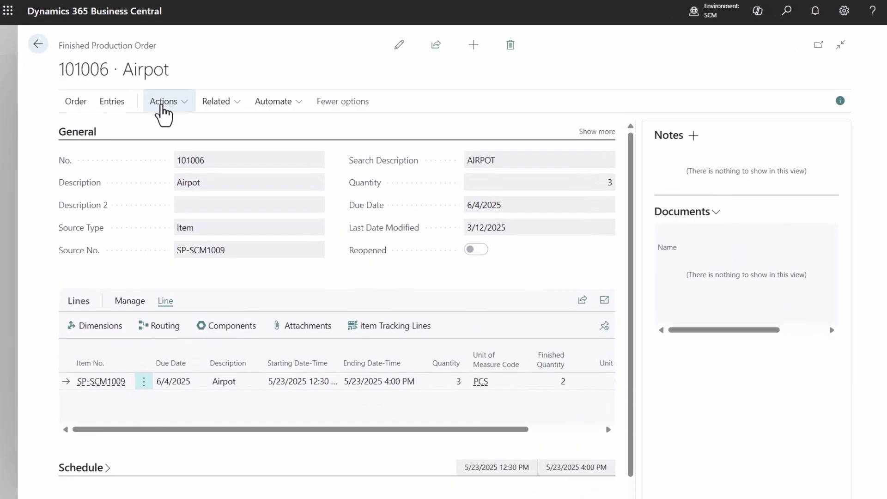
Step: Reopen finished production order 101006 as a released production order
{"action": "left_click", "coordinate": [163, 101]}
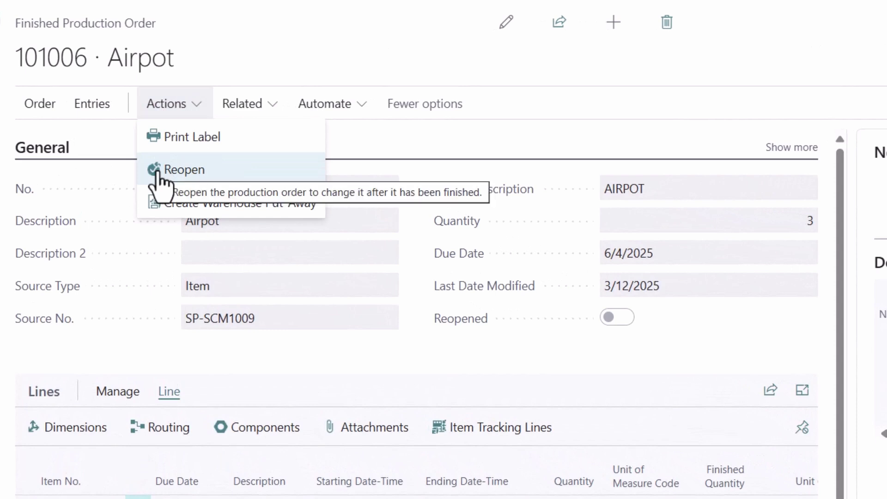
{"action": "left_click", "coordinate": [157, 175]}
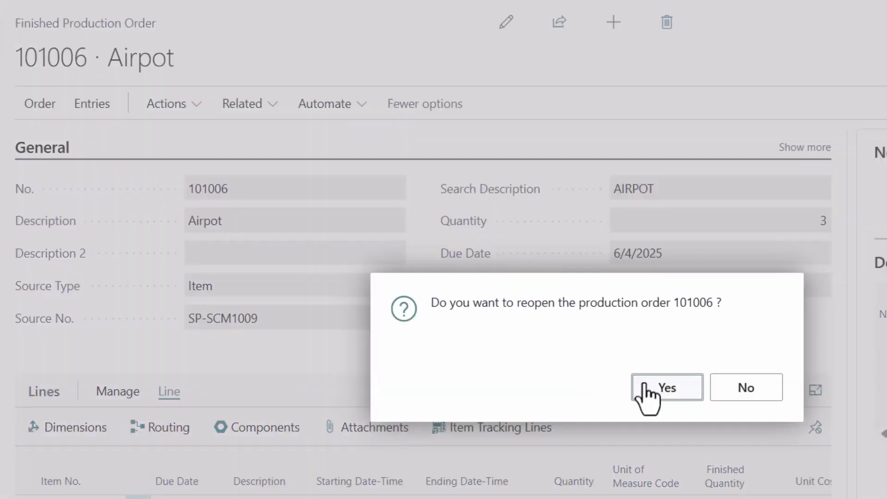
{"action": "left_click", "coordinate": [652, 390]}
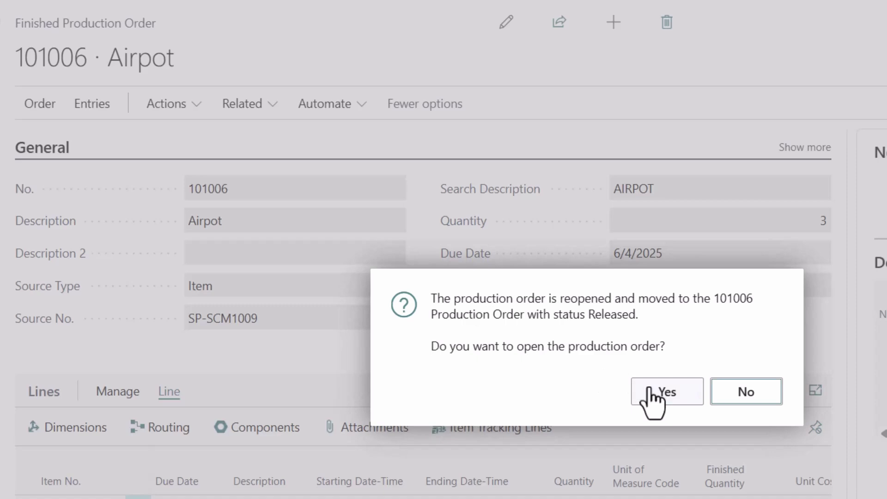
{"action": "left_click", "coordinate": [653, 392]}
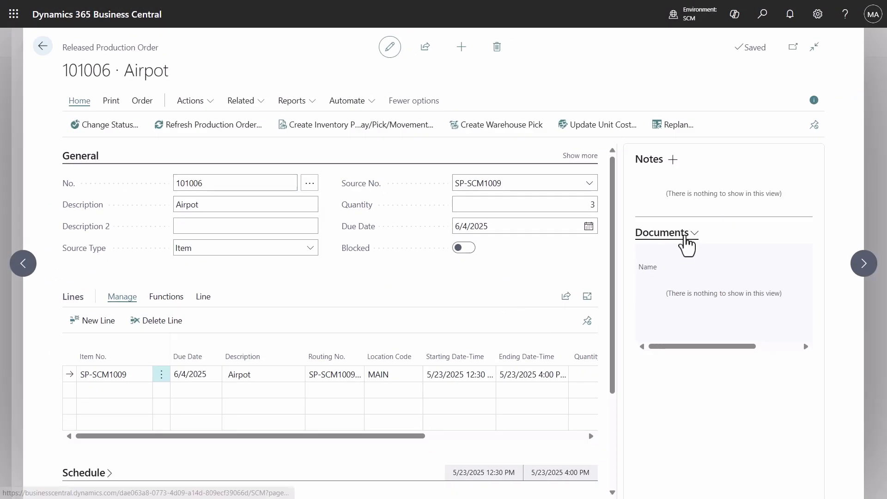
Step: Attach the QA-checklist file to production order 101006
{"action": "left_click", "coordinate": [689, 241]}
{"action": "left_click", "coordinate": [678, 277]}
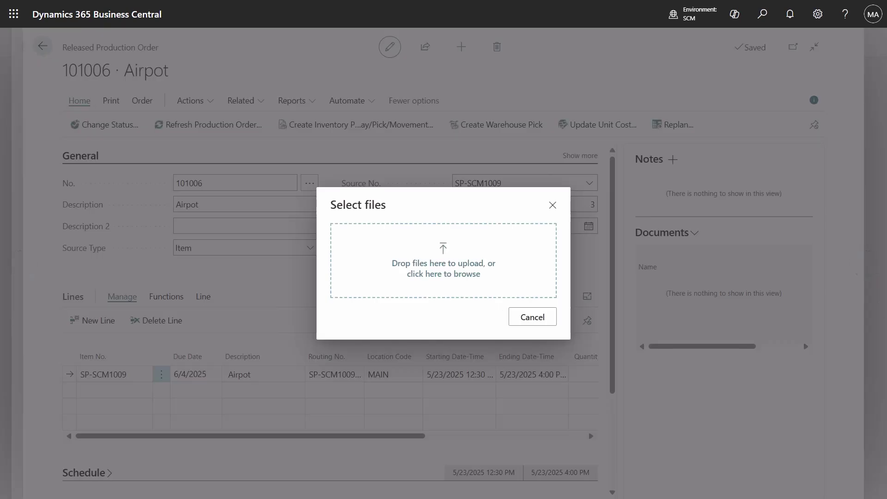
{"action": "left_click_drag", "start_coordinate": [800, 309], "coordinate": [490, 295]}
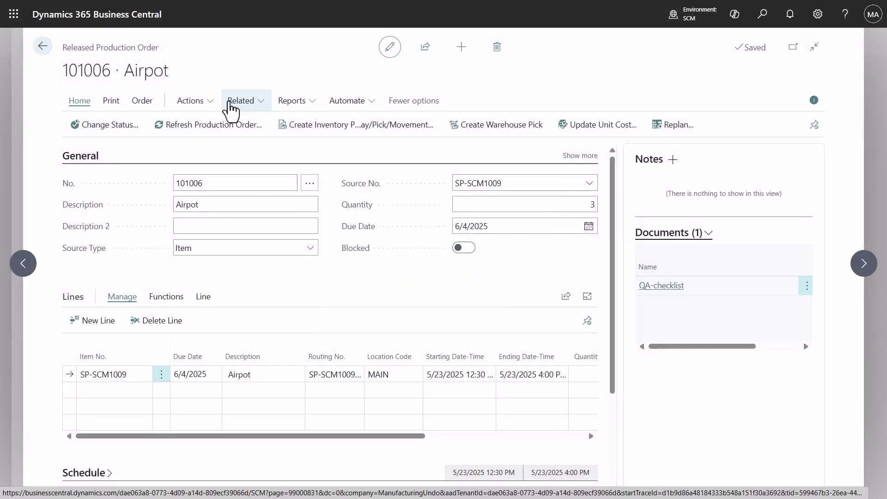
Step: Reverse order 101006's 1,000,013 Electrical wiring capacity ledger entry with a -1,000,013 correction
{"action": "left_click", "coordinate": [231, 103]}
{"action": "mouse_move", "coordinate": [243, 123]}
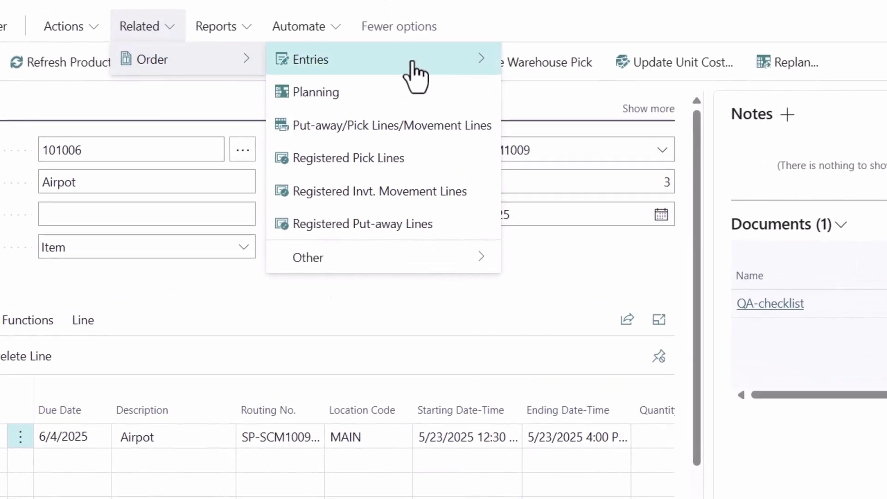
{"action": "mouse_move", "coordinate": [413, 65]}
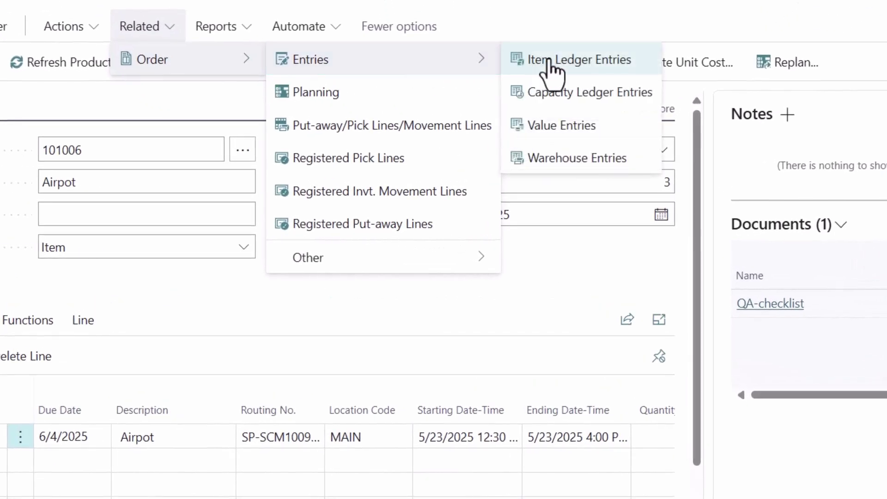
{"action": "left_click", "coordinate": [588, 99]}
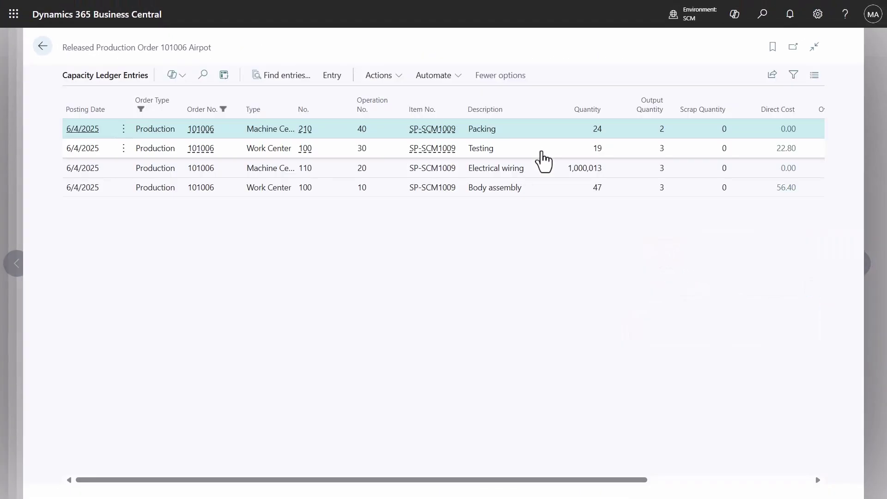
{"action": "left_click", "coordinate": [532, 172]}
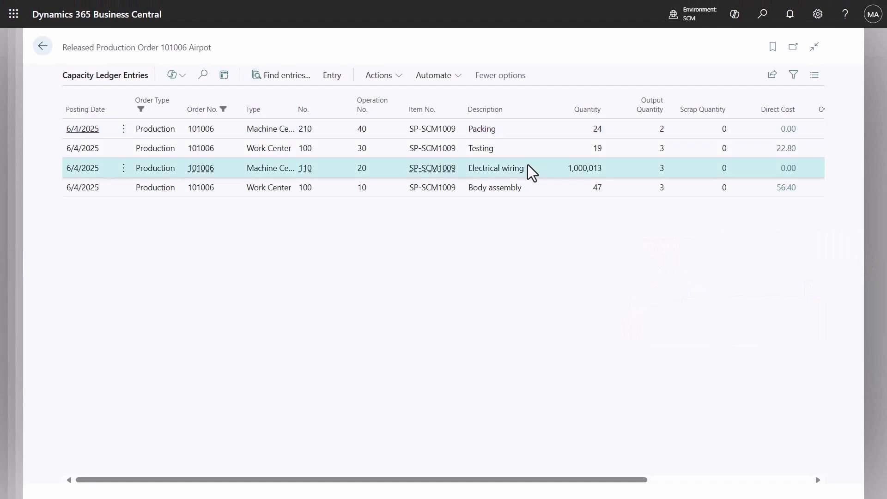
{"action": "left_click", "coordinate": [455, 75]}
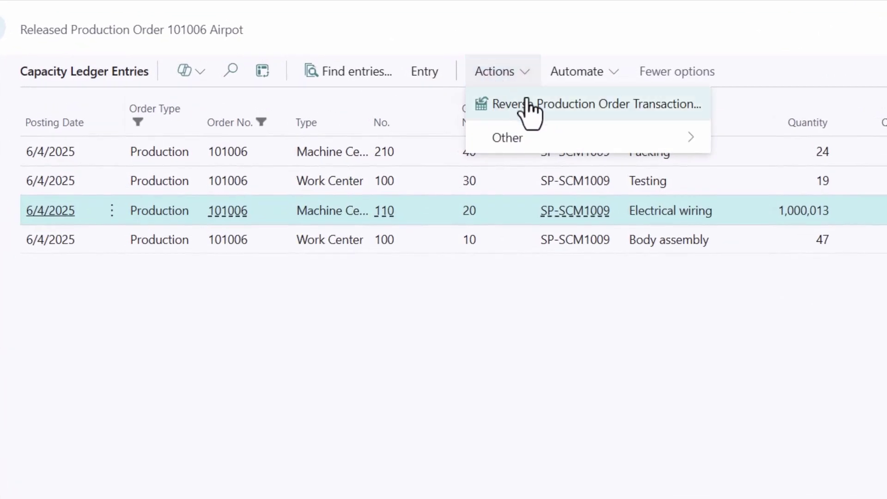
{"action": "left_click", "coordinate": [528, 104]}
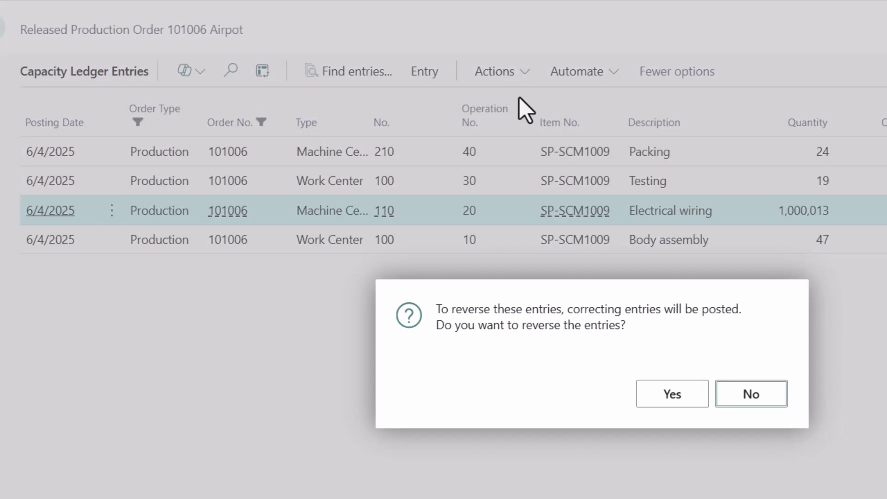
{"action": "left_click", "coordinate": [670, 398]}
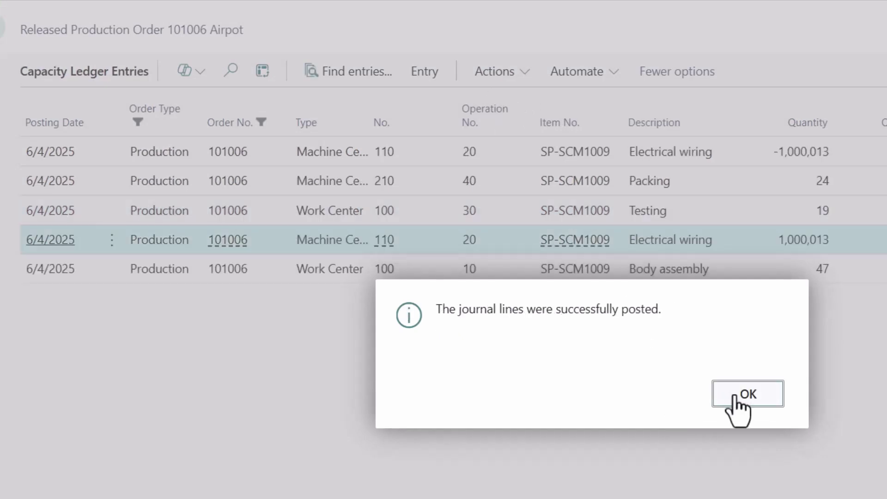
{"action": "left_click", "coordinate": [742, 394]}
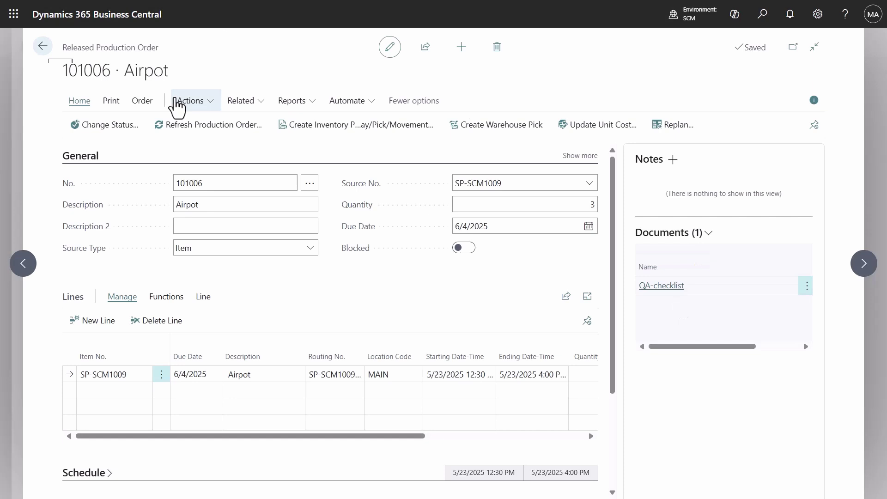
Step: Reverse the -999,958 SP-BOM1110 consumption entry on order 101006, posting a +999,958 correction
{"action": "left_click", "coordinate": [240, 105]}
{"action": "mouse_move", "coordinate": [254, 124]}
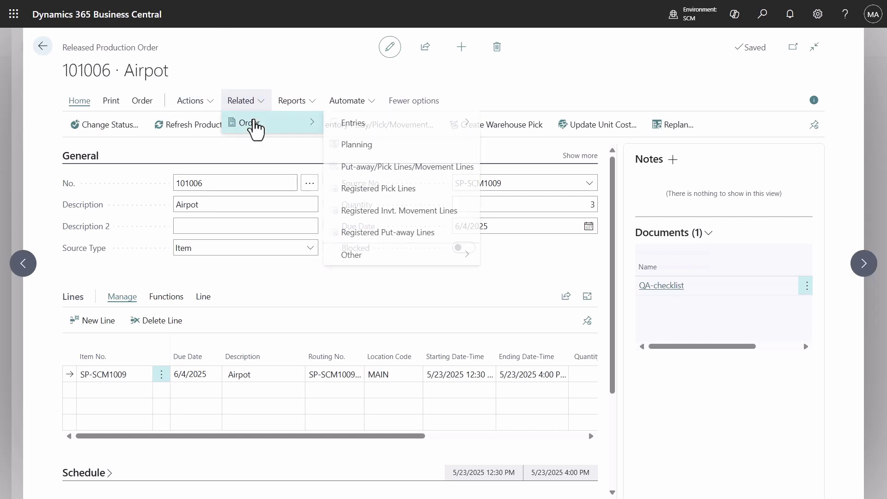
{"action": "mouse_move", "coordinate": [448, 133]}
{"action": "left_click", "coordinate": [508, 125]}
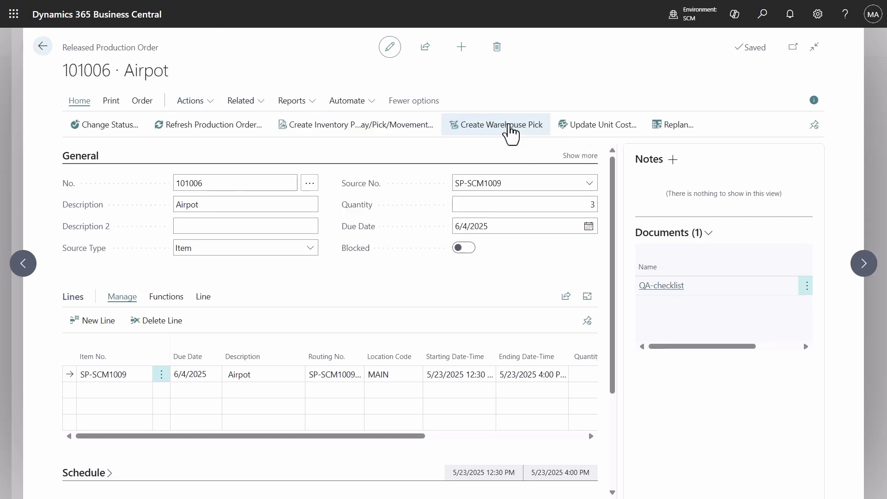
{"action": "left_click", "coordinate": [446, 211]}
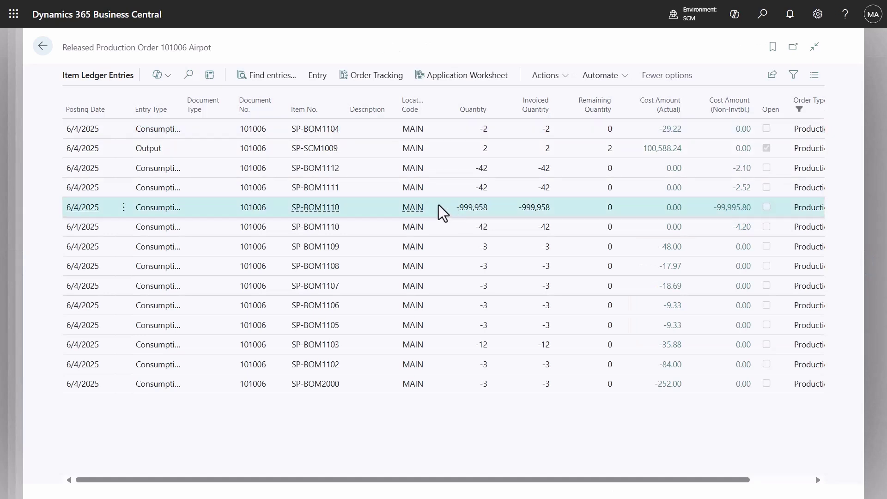
{"action": "left_click", "coordinate": [547, 76]}
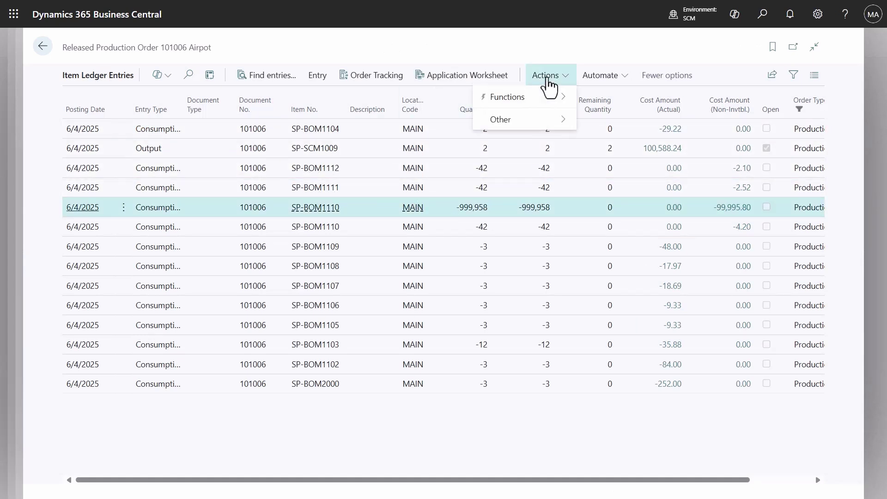
{"action": "mouse_move", "coordinate": [538, 95]}
{"action": "left_click", "coordinate": [596, 98]}
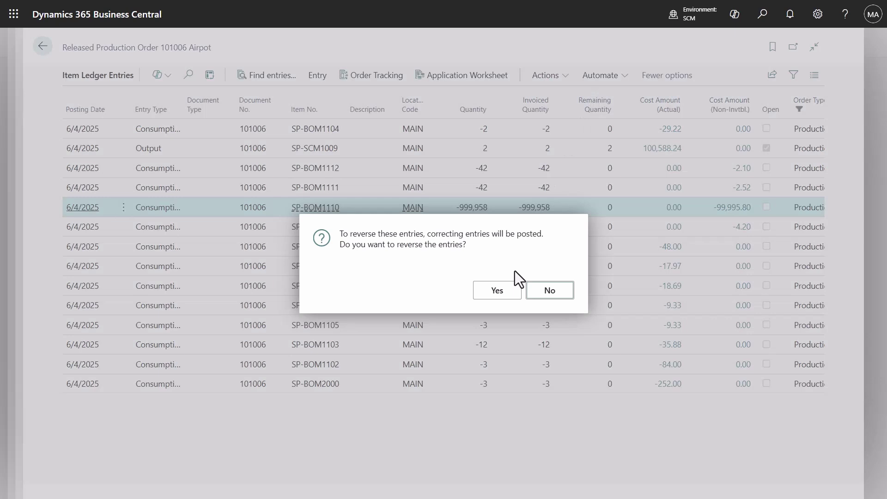
{"action": "left_click", "coordinate": [494, 290]}
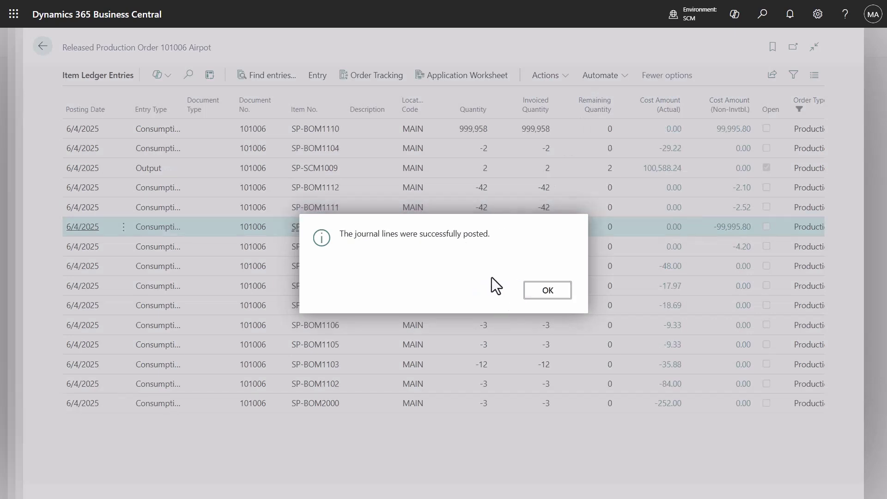
{"action": "left_click", "coordinate": [539, 293]}
Step: Select the SP-BOM1103 consumption entry and bring up its available actions
{"action": "left_click", "coordinate": [477, 365]}
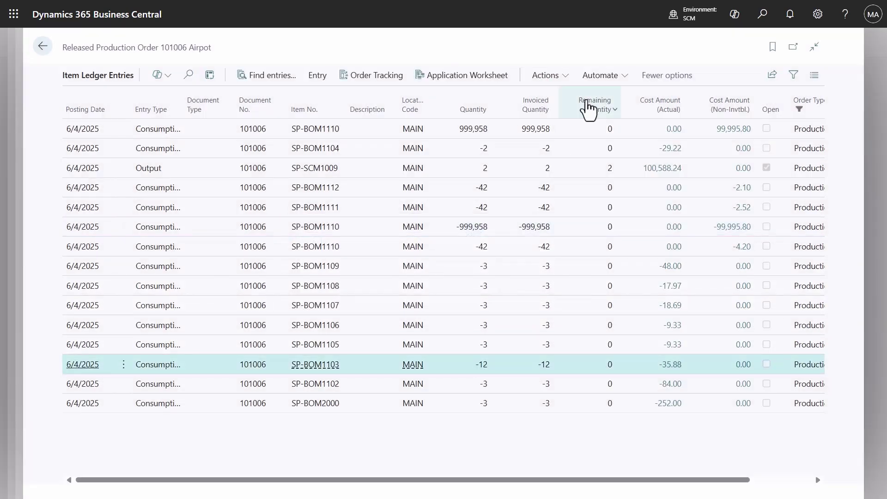
{"action": "left_click", "coordinate": [566, 82]}
{"action": "mouse_move", "coordinate": [557, 97]}
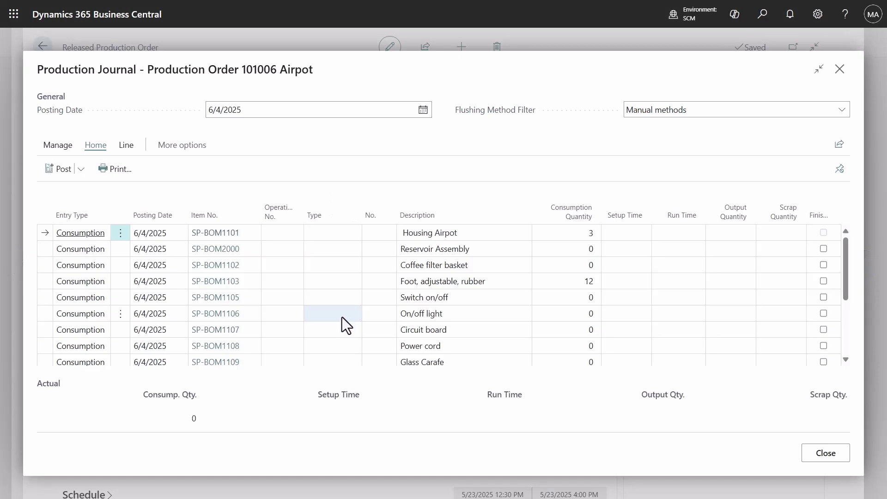
Step: Post order 101006's corrected production journal and change the order status to Finished
{"action": "left_click", "coordinate": [49, 171]}
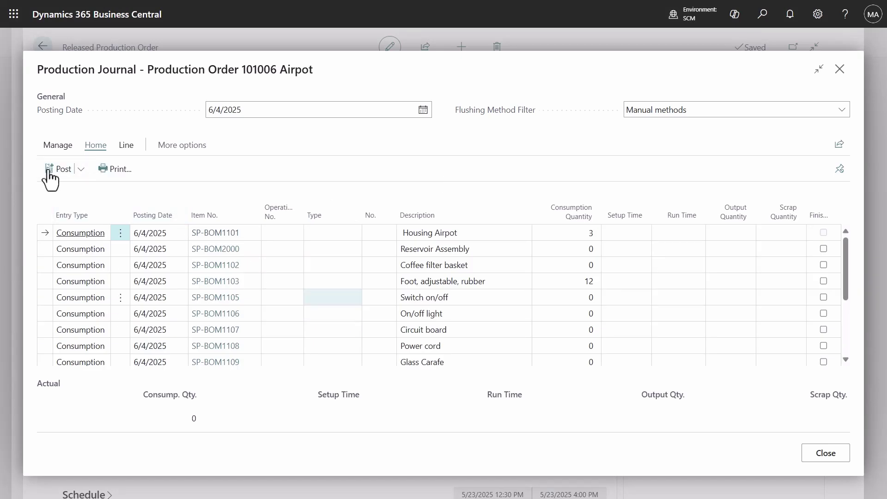
{"action": "left_click", "coordinate": [490, 292]}
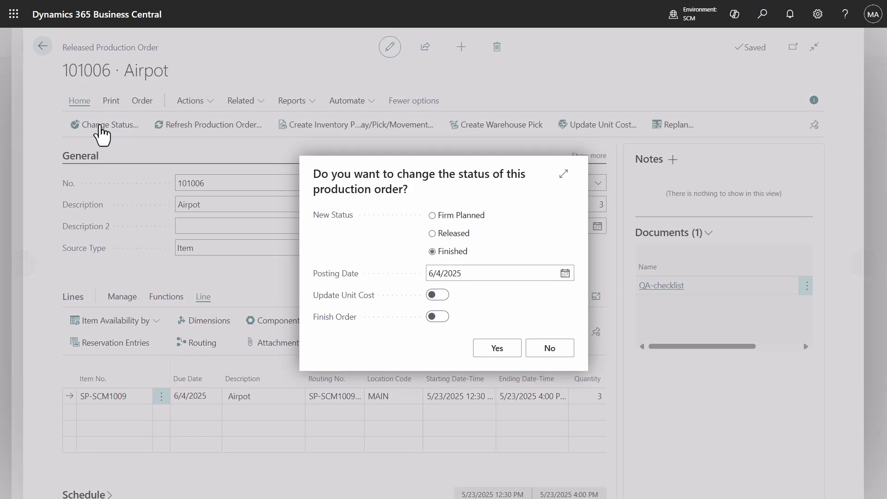
{"action": "left_click", "coordinate": [490, 350]}
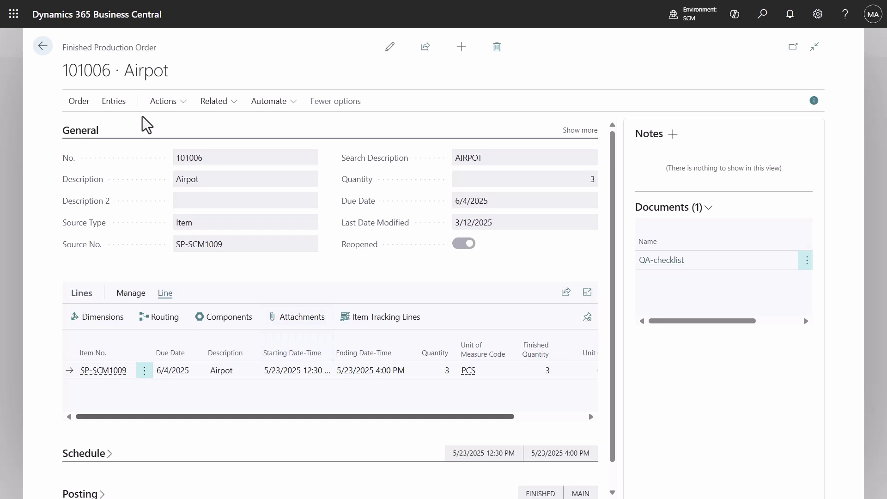
Step: List order 101006's item ledger entries sorted descending by entry type, Output first
{"action": "left_click", "coordinate": [110, 102]}
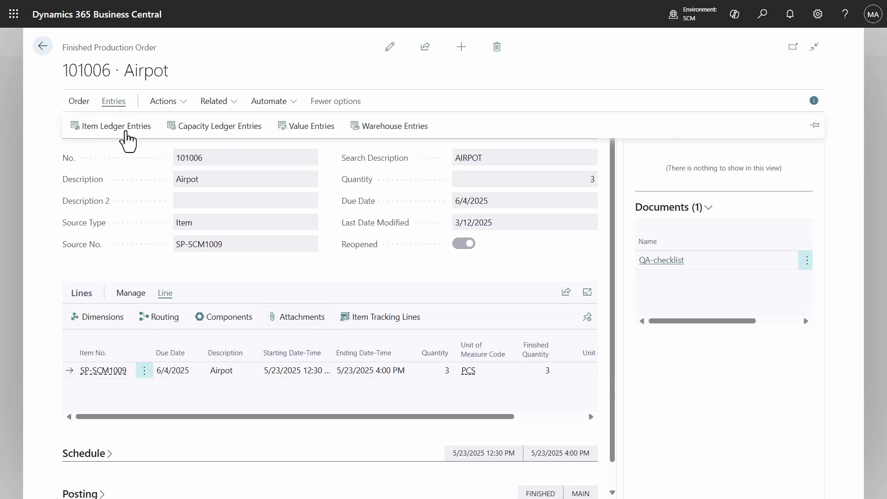
{"action": "left_click", "coordinate": [126, 137]}
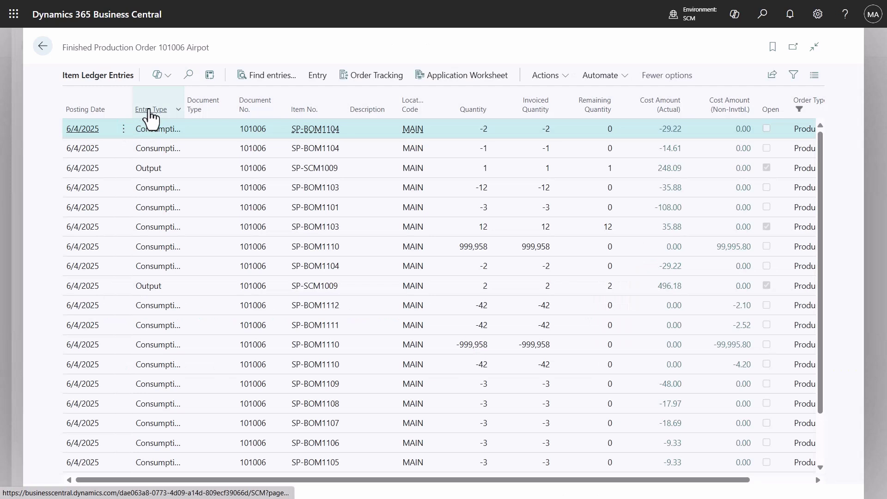
{"action": "left_click", "coordinate": [151, 111]}
{"action": "left_click", "coordinate": [150, 111]}
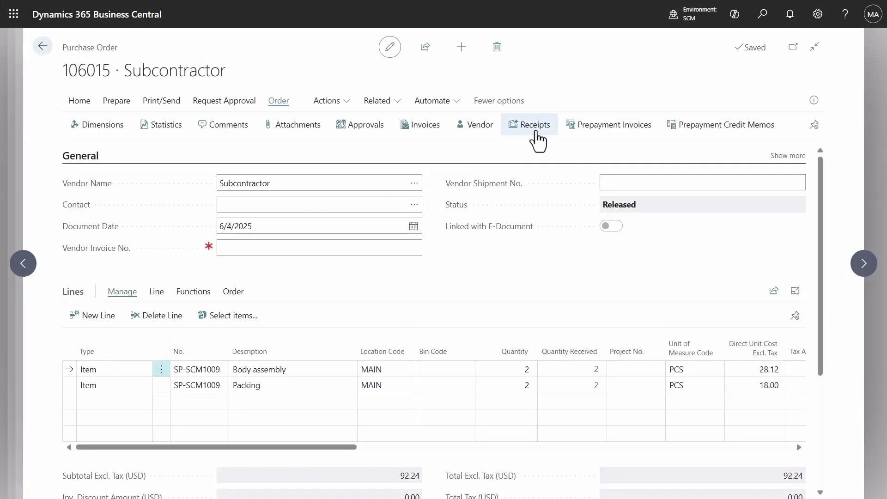
Step: Undo receipt 107217's Body assembly and Packing lines with -2 corrections, then delete purchase order 106015
{"action": "left_click", "coordinate": [535, 126]}
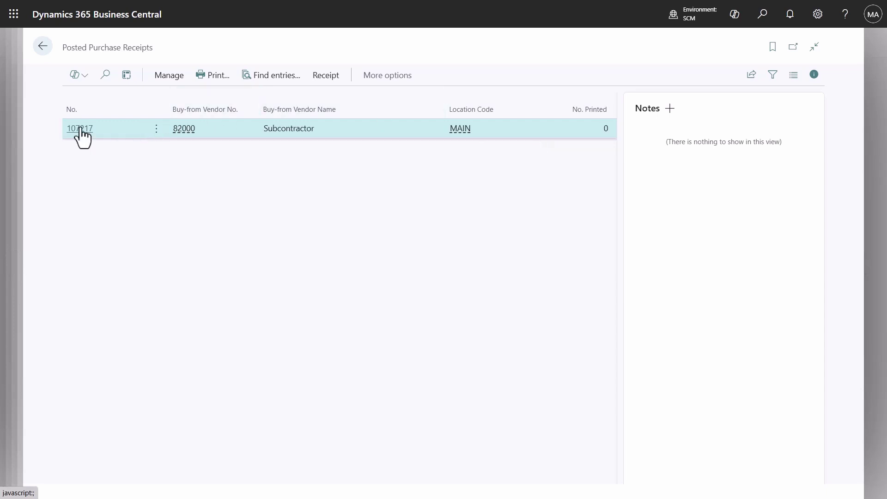
{"action": "left_click", "coordinate": [80, 130]}
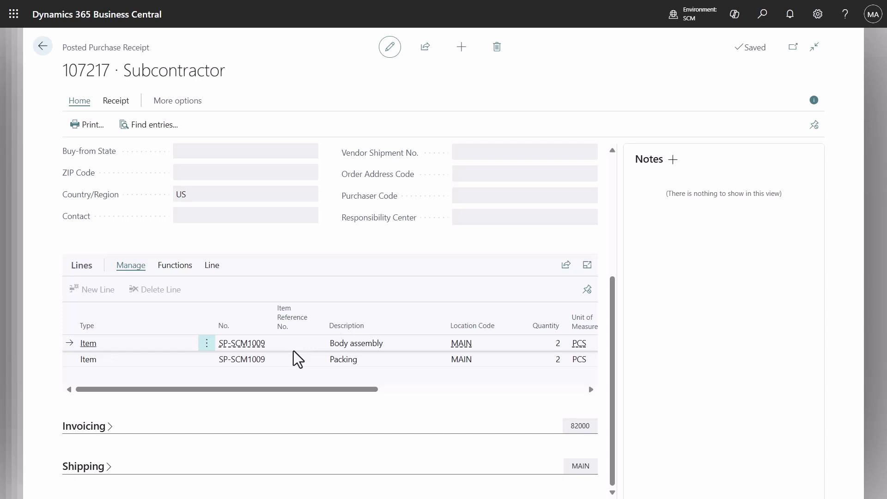
{"action": "left_click", "coordinate": [298, 364], "text": "shift"}
{"action": "left_click", "coordinate": [173, 264]}
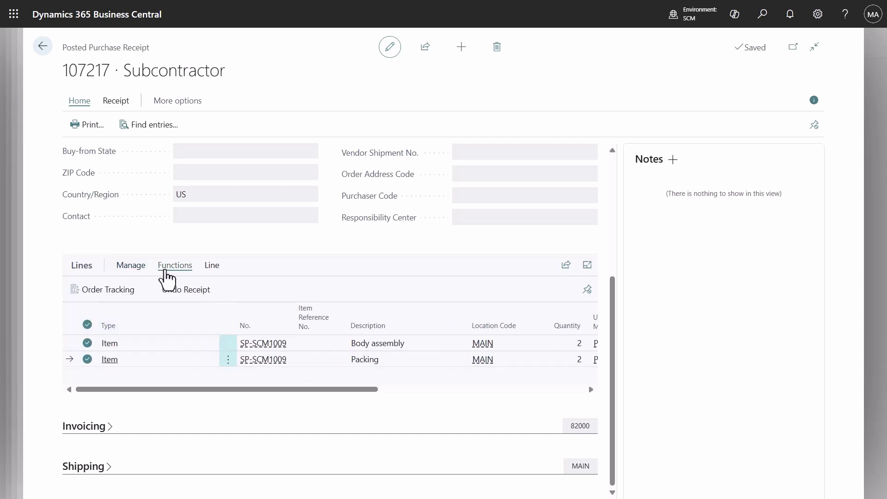
{"action": "left_click", "coordinate": [180, 290]}
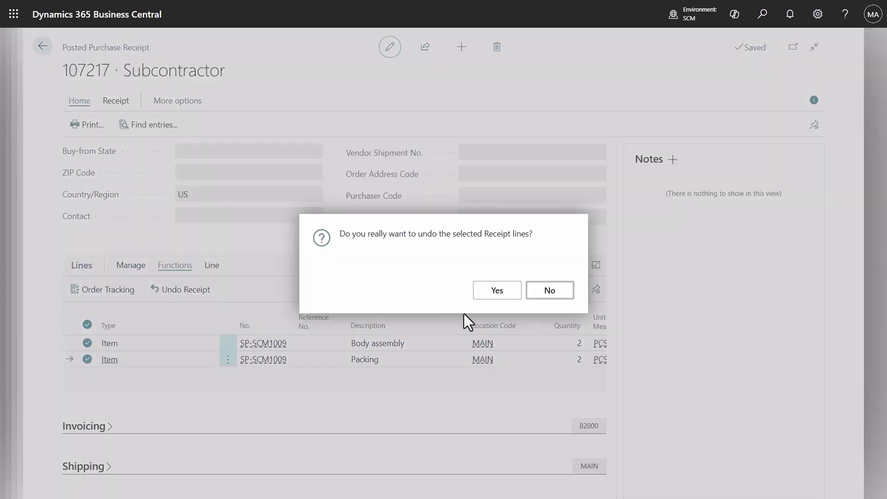
{"action": "left_click", "coordinate": [481, 300]}
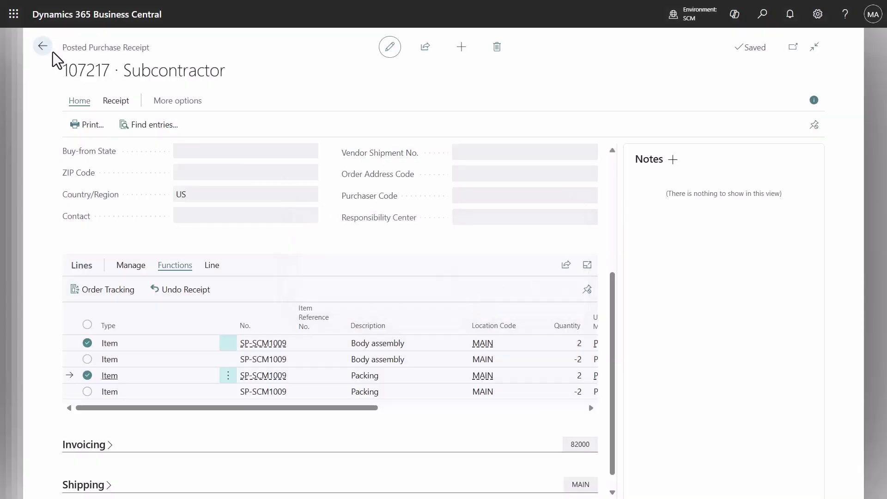
{"action": "left_click", "coordinate": [42, 47]}
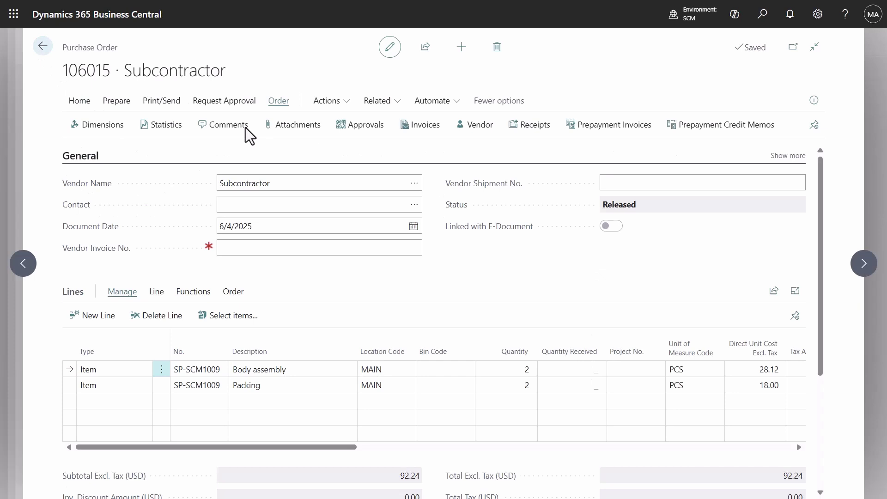
{"action": "left_click", "coordinate": [497, 48]}
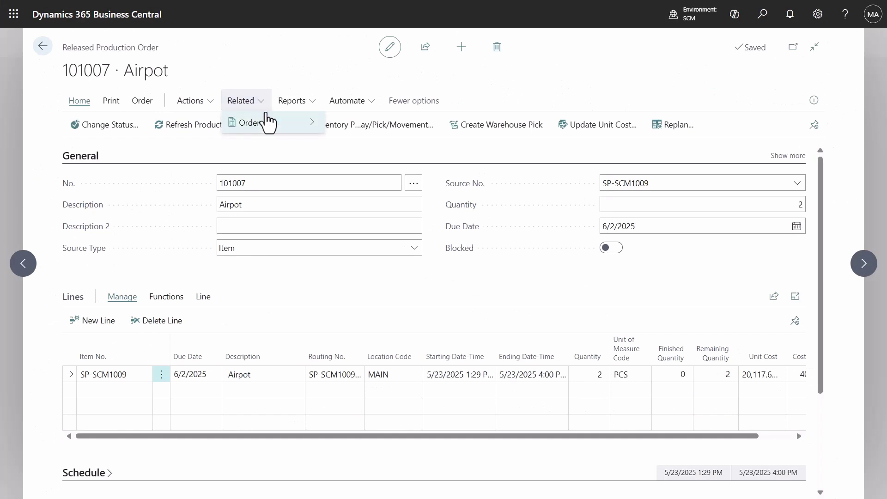
Step: Show the item ledger entries for production order 101007
{"action": "mouse_move", "coordinate": [303, 125]}
{"action": "mouse_move", "coordinate": [354, 131]}
{"action": "left_click", "coordinate": [522, 129]}
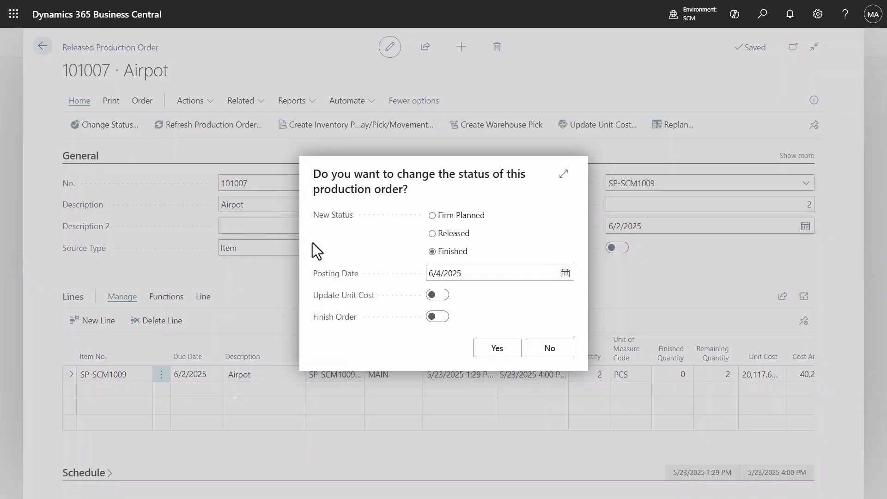
Step: Turn on Finish Order and confirm changing order 101007 to Finished
{"action": "left_click", "coordinate": [437, 322]}
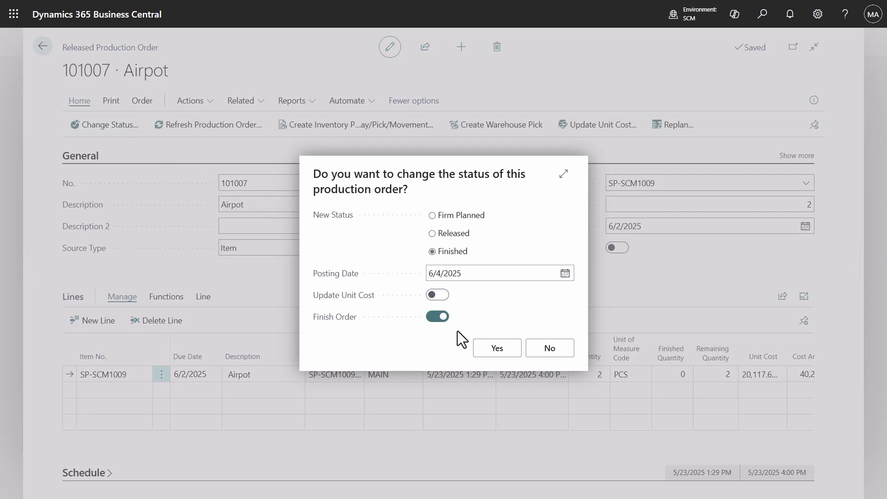
{"action": "left_click", "coordinate": [497, 349]}
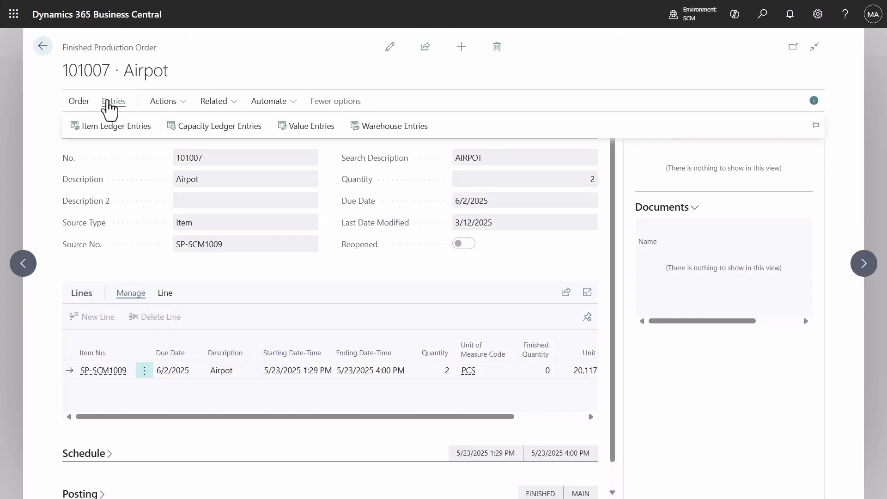
Step: Find order 101007's 28 G/L entries via its value entries and analyse them per G/L account
{"action": "left_click", "coordinate": [303, 129]}
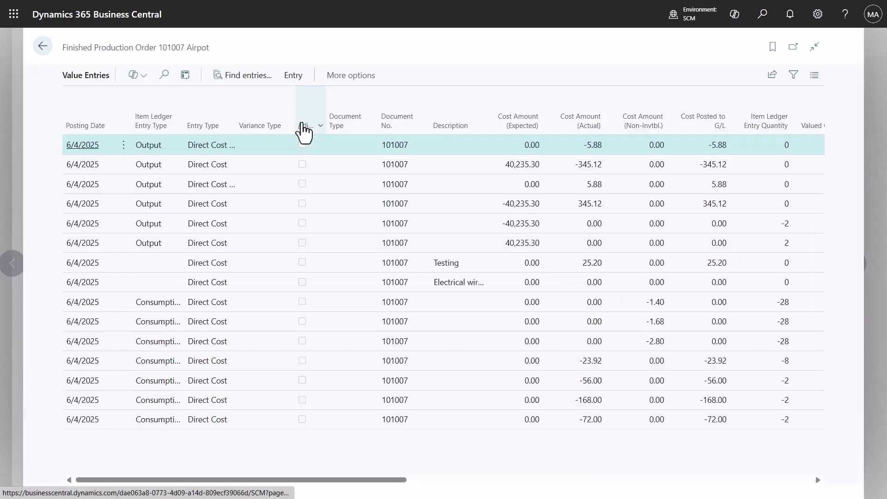
{"action": "left_click", "coordinate": [261, 79]}
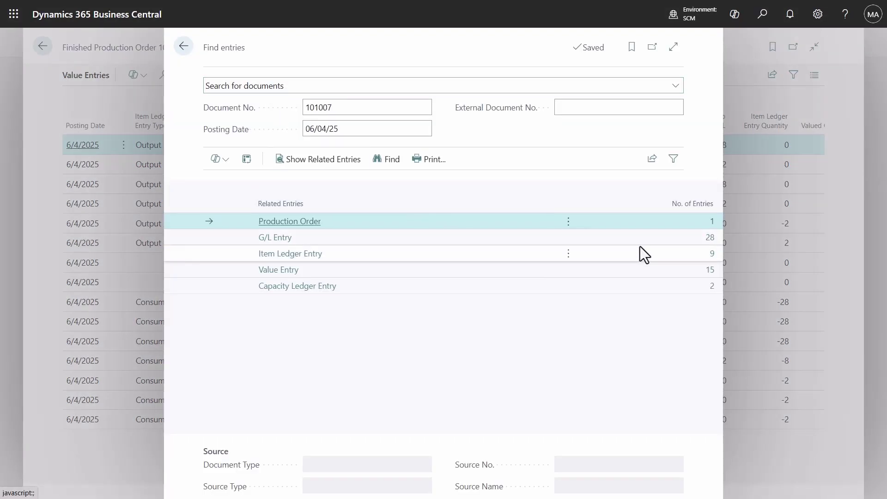
{"action": "left_click", "coordinate": [710, 238]}
{"action": "left_click", "coordinate": [222, 75]}
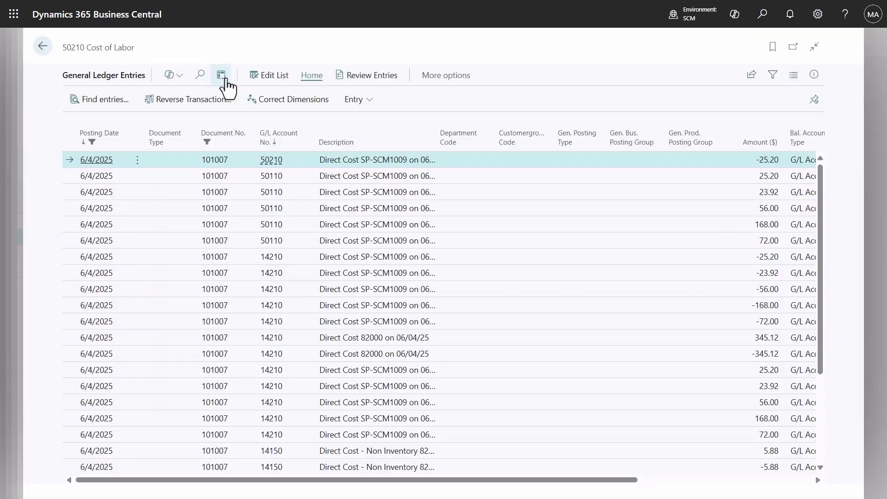